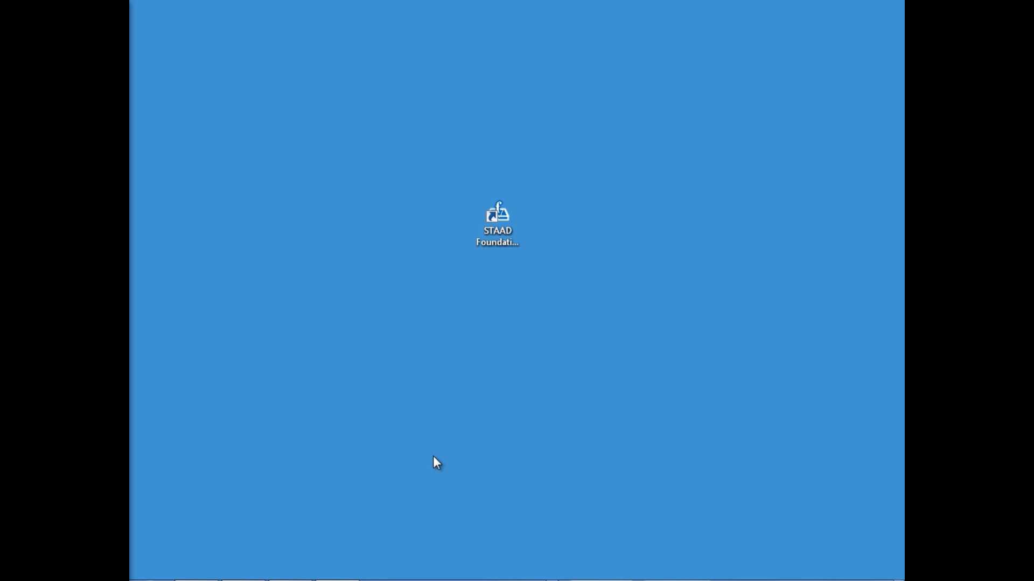
- Launch STAAD Foundation Advanced and enlarge the start page by shrinking the navigator, data input and output panes
double_click(495, 213)
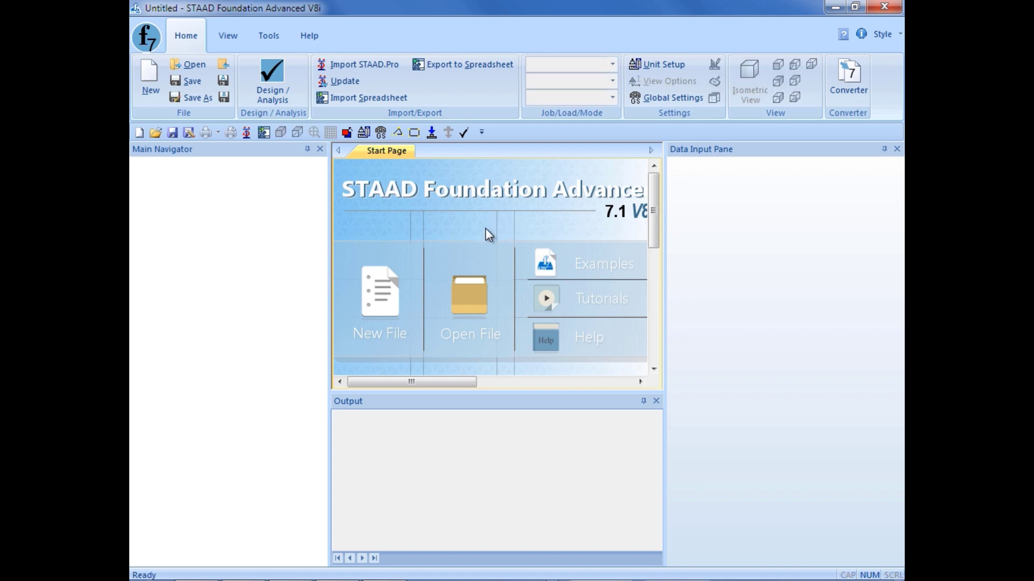
drag(329, 244, 249, 239)
drag(665, 262, 742, 262)
drag(538, 391, 526, 488)
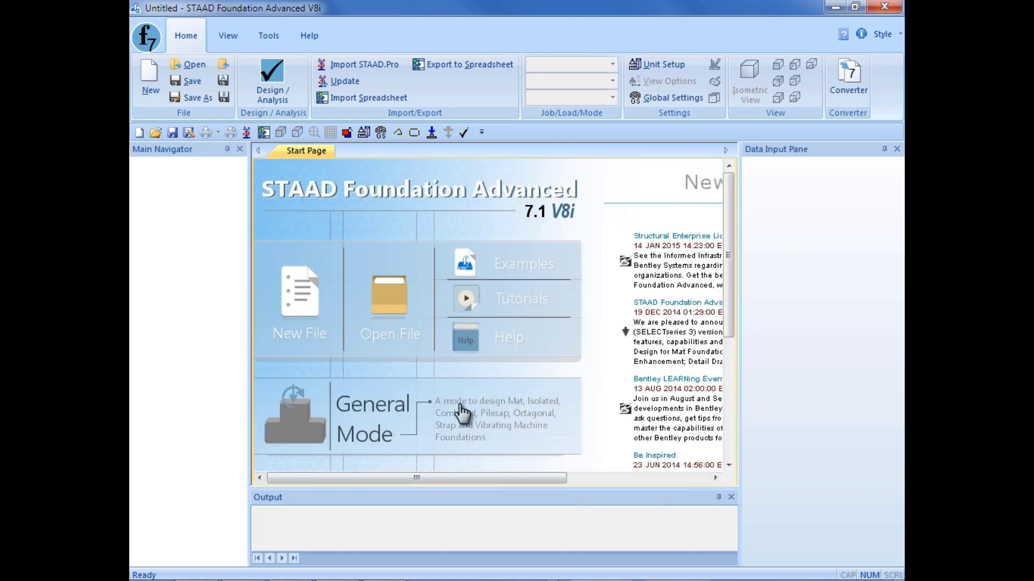
- Start a new Plant Mode project and expand its Project Info branch to list the foundation job types
drag(727, 234, 727, 337)
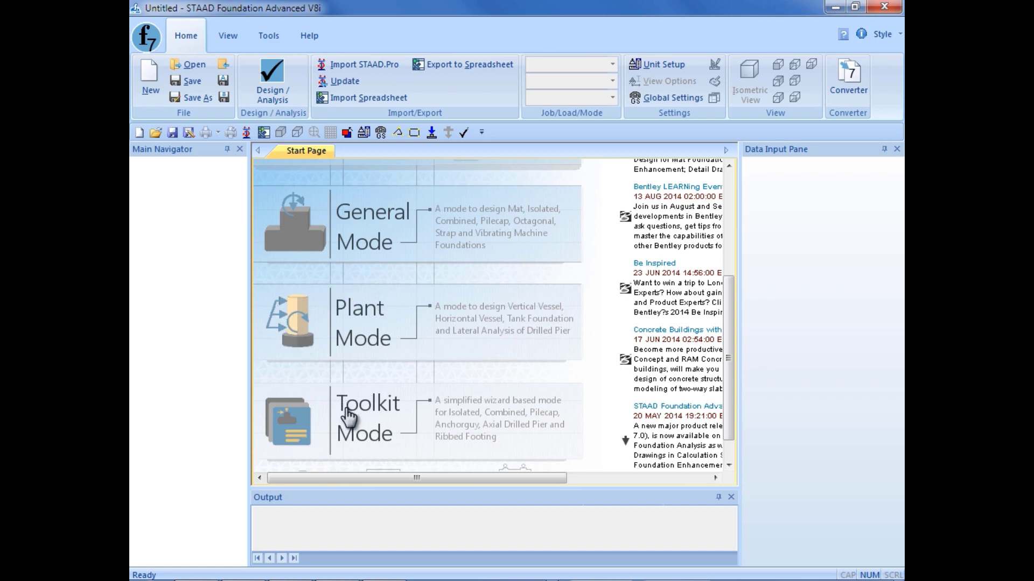
click(344, 347)
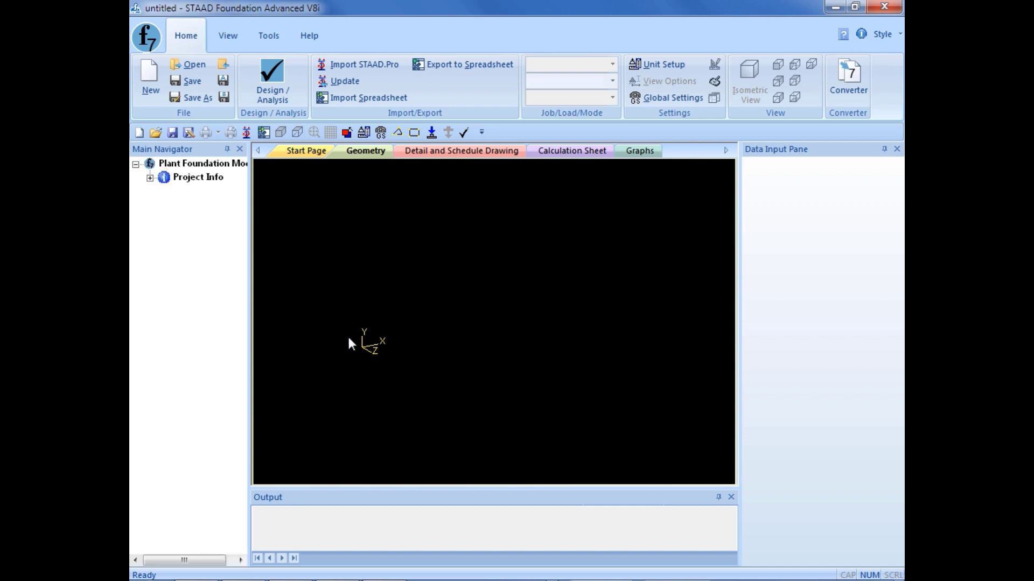
click(150, 177)
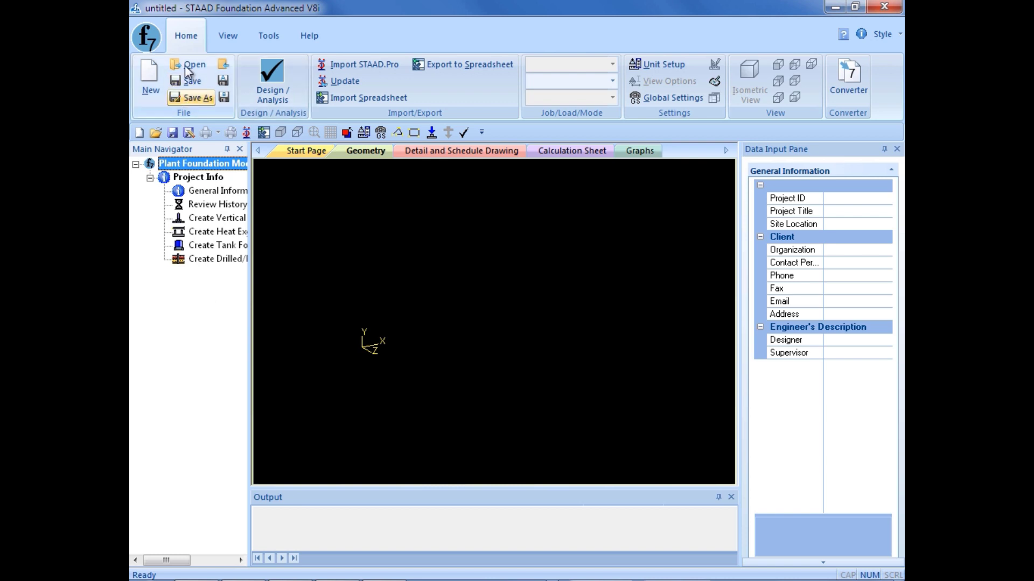
- Save the new project under the file name Plant
click(189, 99)
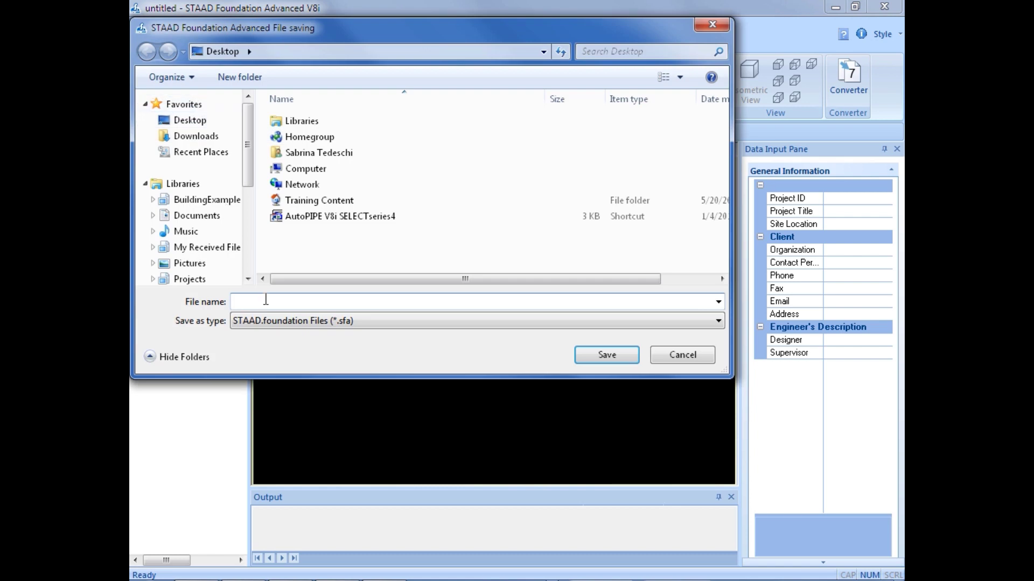
text(Plant)
click(605, 358)
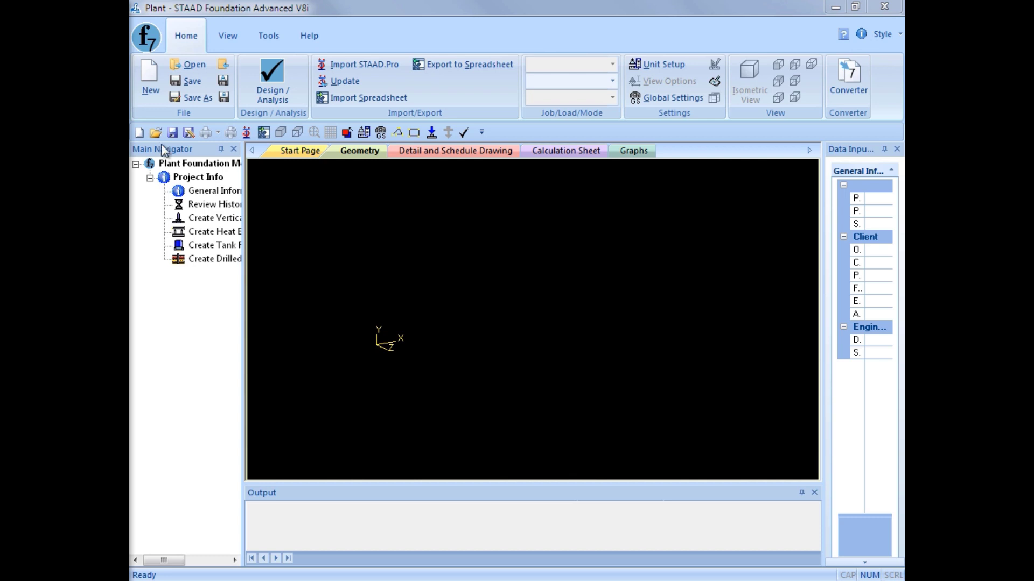
- Create a drilled/driven pier job with Drilled Shaft pile type, English units and US design code, and continue to the pier section inputs
click(204, 260)
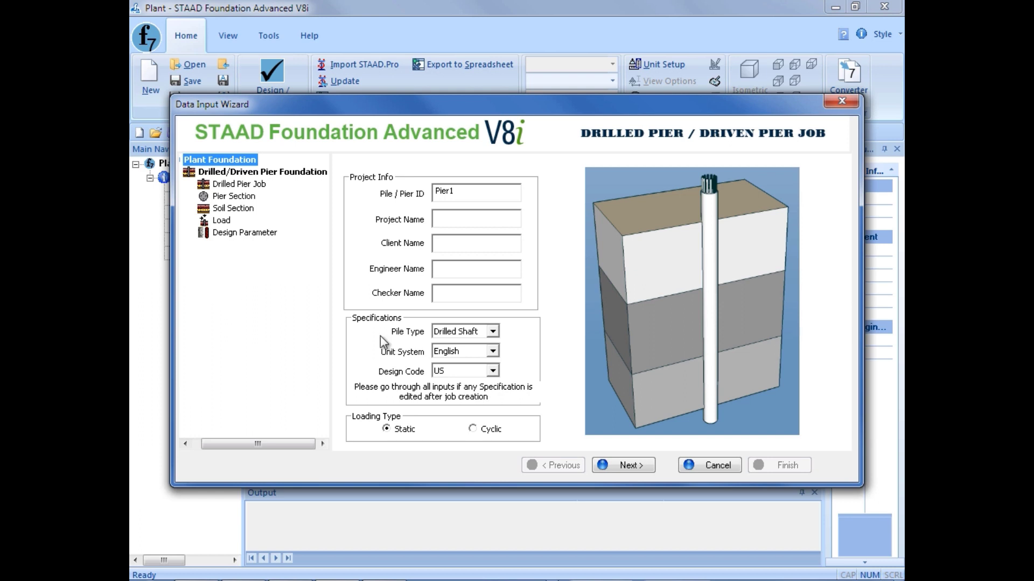
click(451, 332)
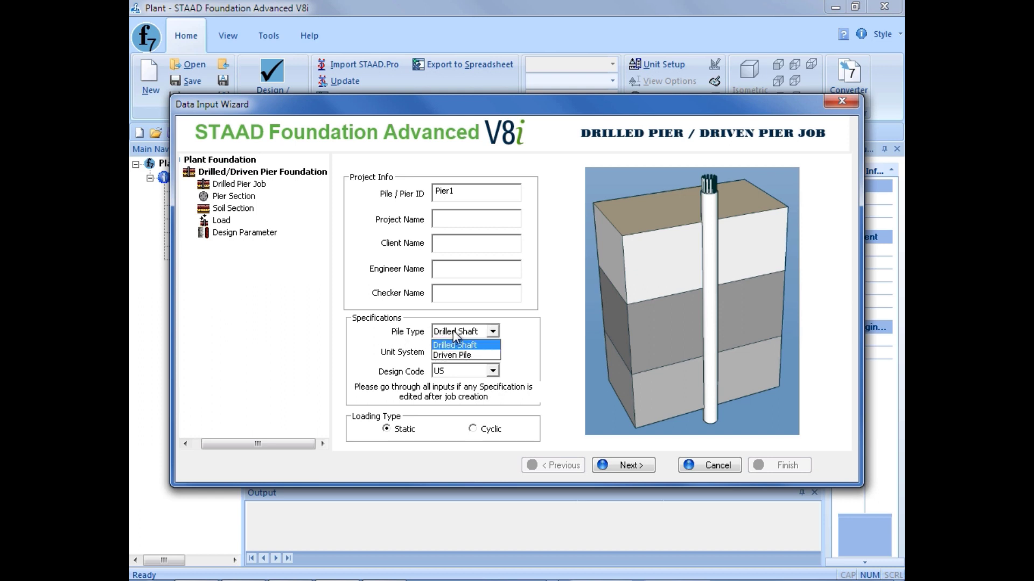
click(453, 330)
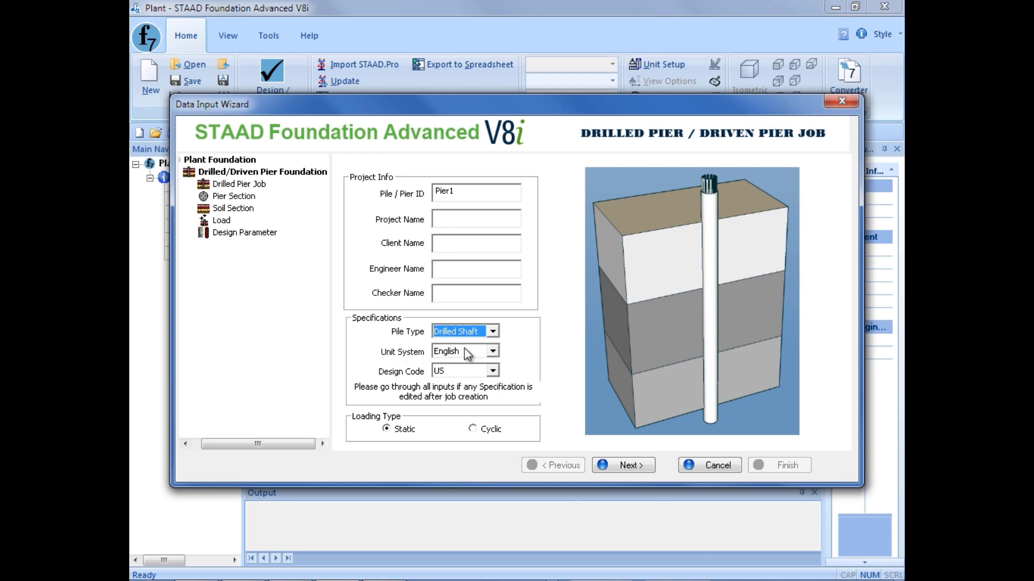
click(458, 353)
click(467, 353)
click(459, 372)
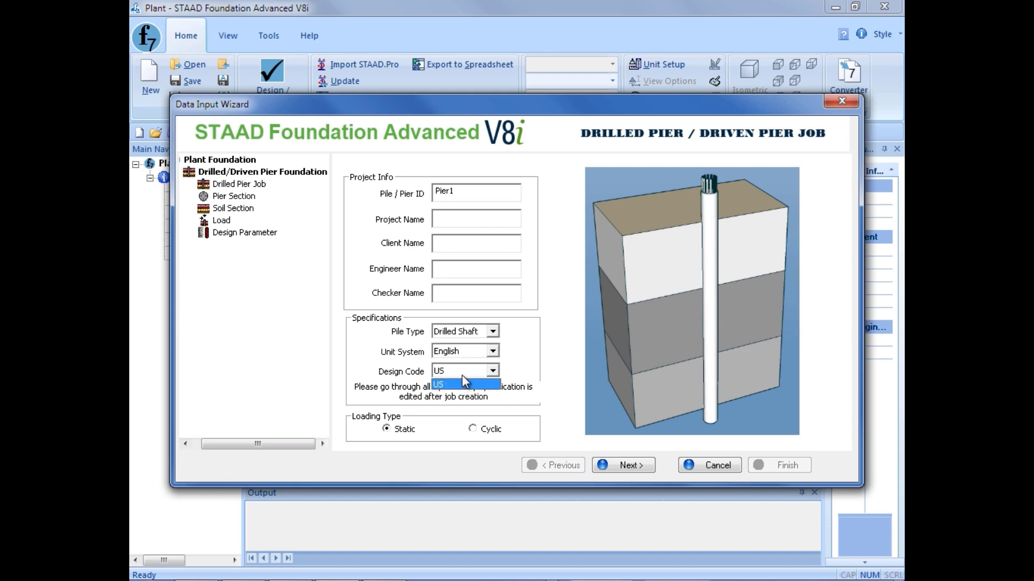
click(462, 377)
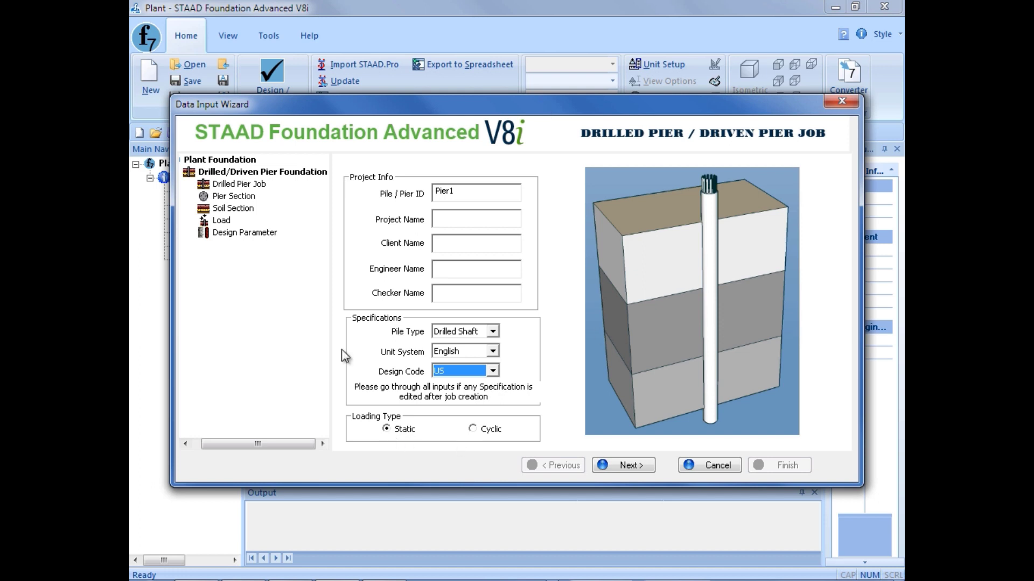
click(627, 465)
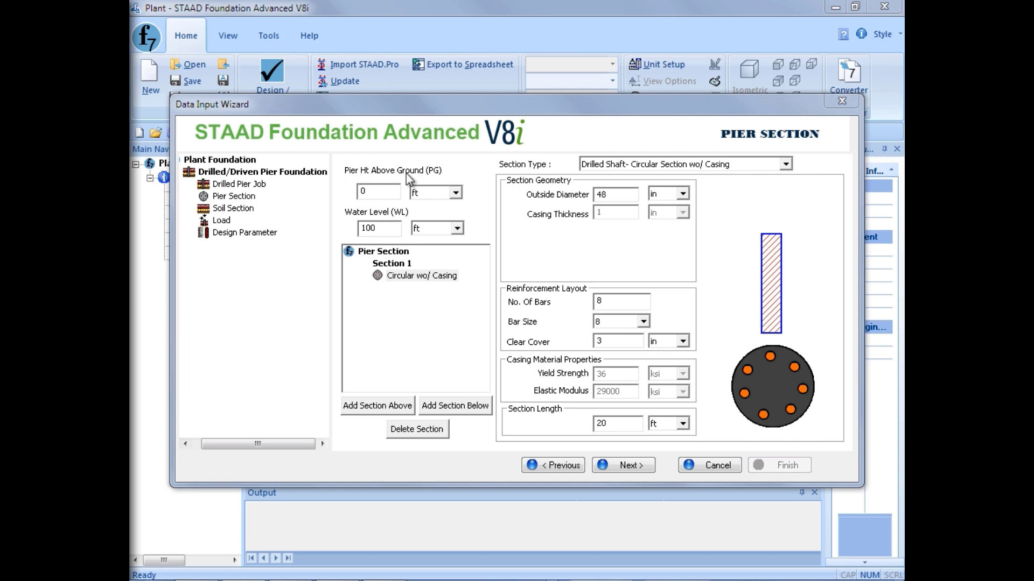
- Set the water level to 27.5 ft and the outside diameter of the circular section without casing to 78 in
click(380, 228)
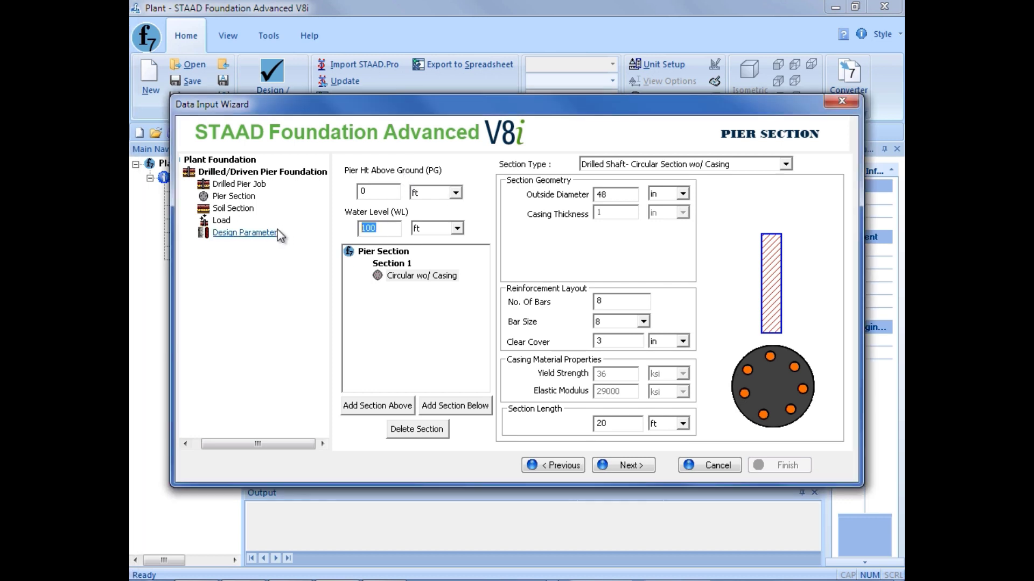
text(27.5)
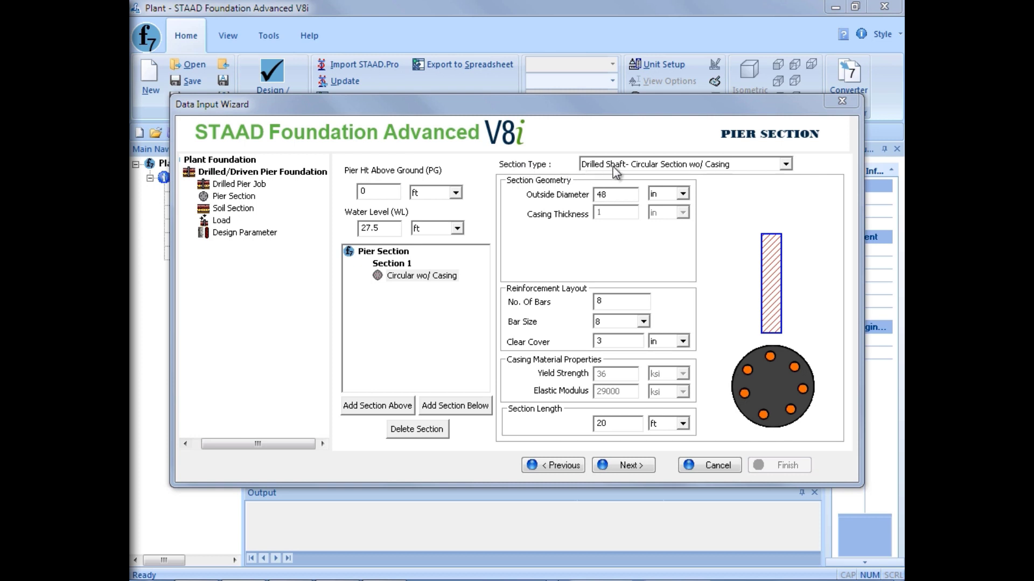
click(752, 171)
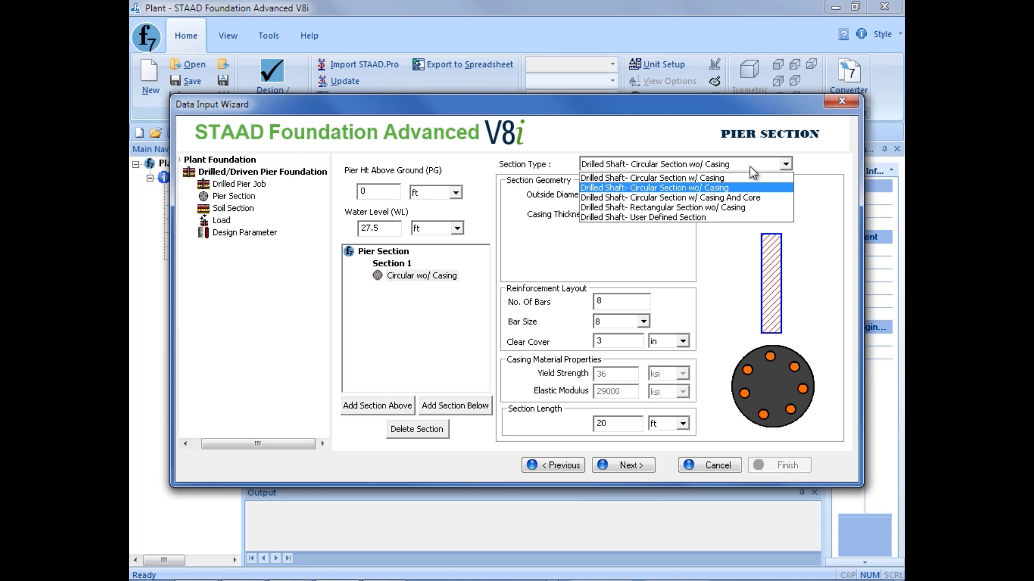
click(749, 165)
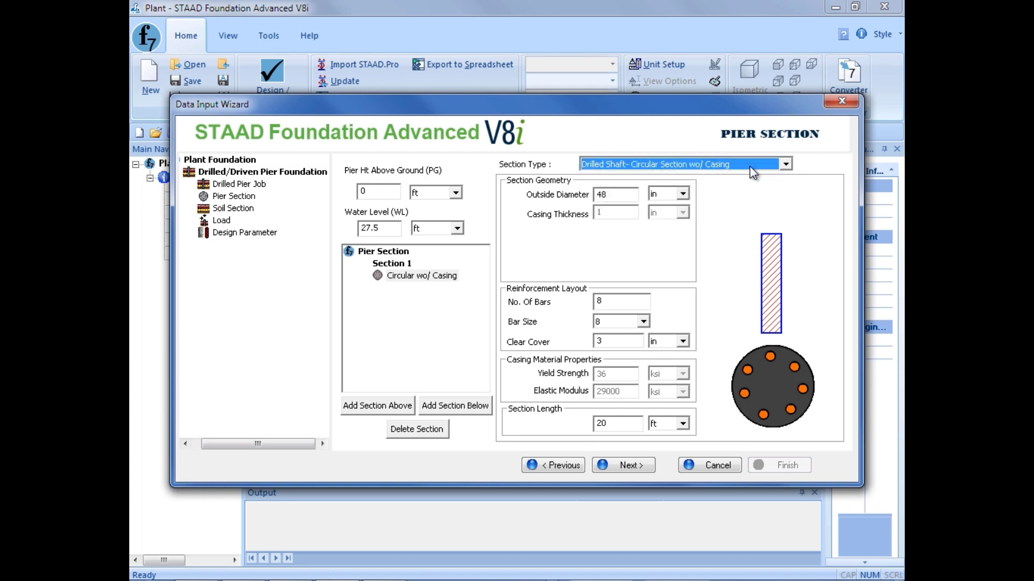
double_click(632, 195)
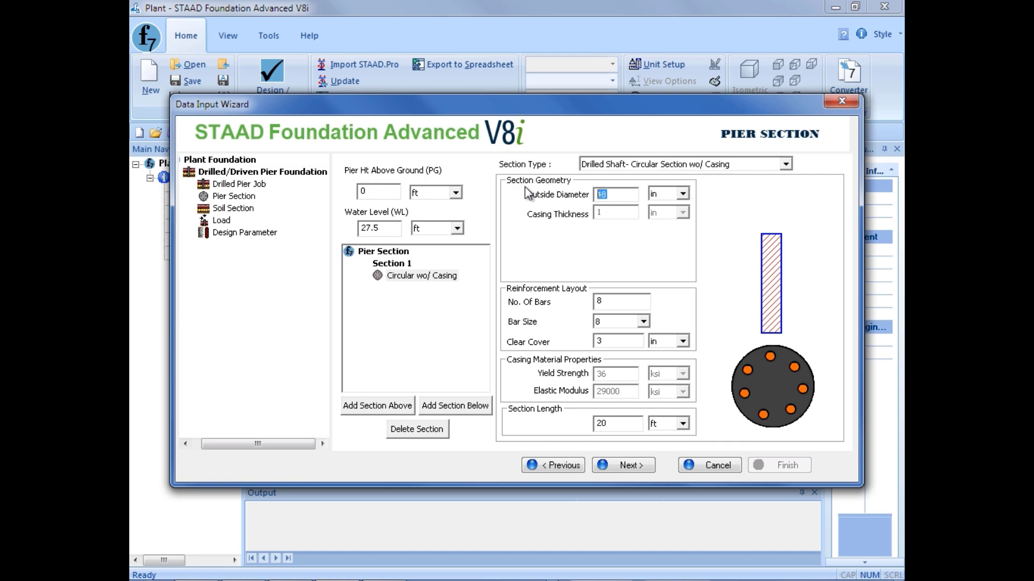
text(78)
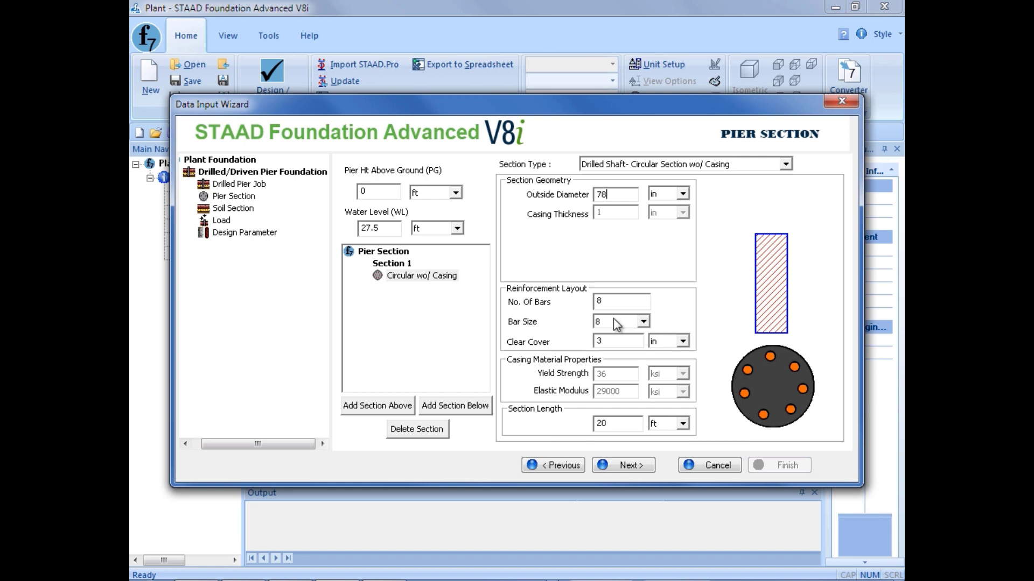
click(675, 164)
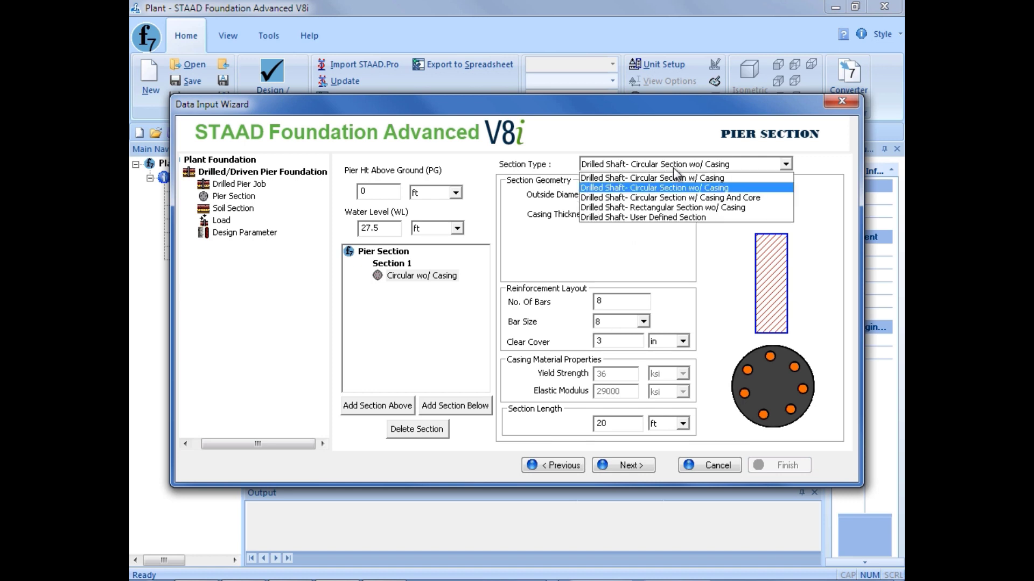
click(673, 168)
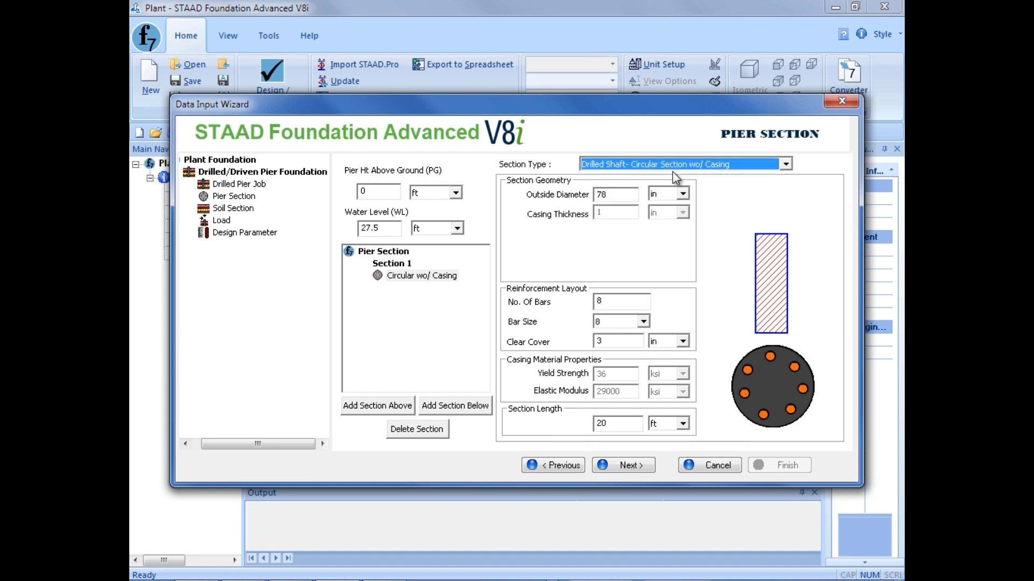
- Give pier section 1 16 reinforcement bars and a section length of 18 ft
double_click(601, 301)
text(16)
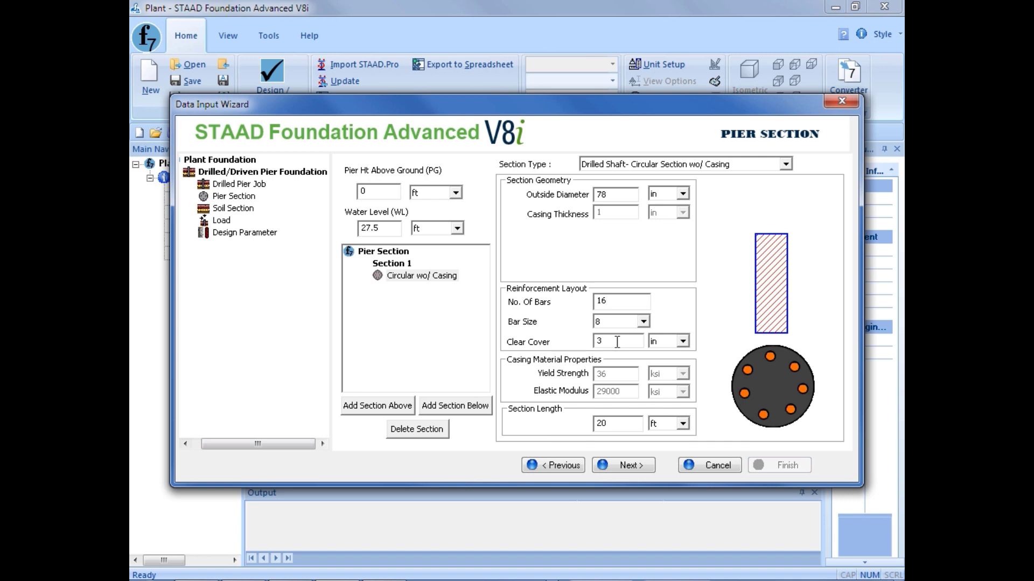
double_click(617, 425)
text(18)
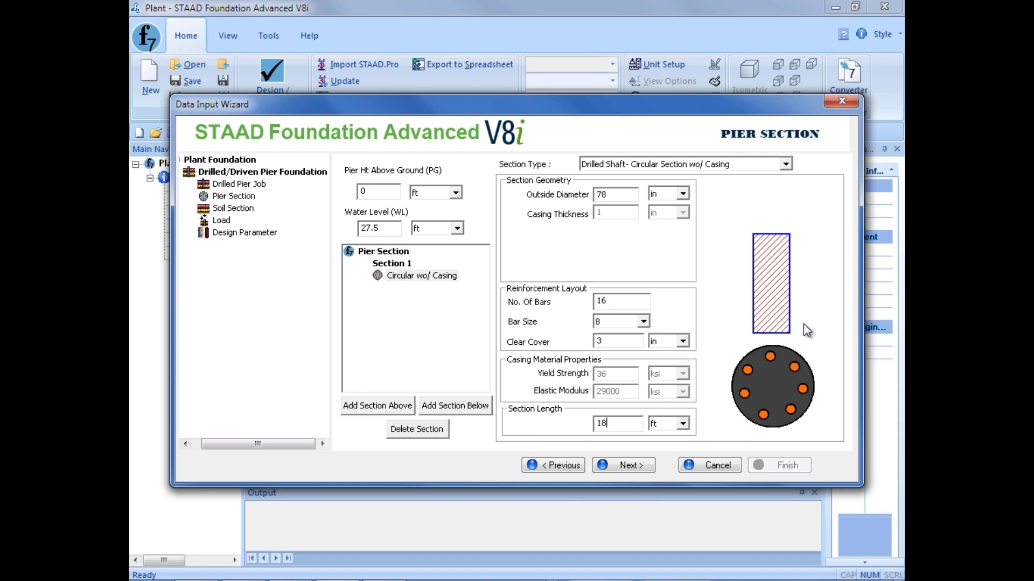
click(615, 303)
- Add a pier section above section 1 with a 60 in outside diameter, 12 bars and a 14 ft length
click(352, 412)
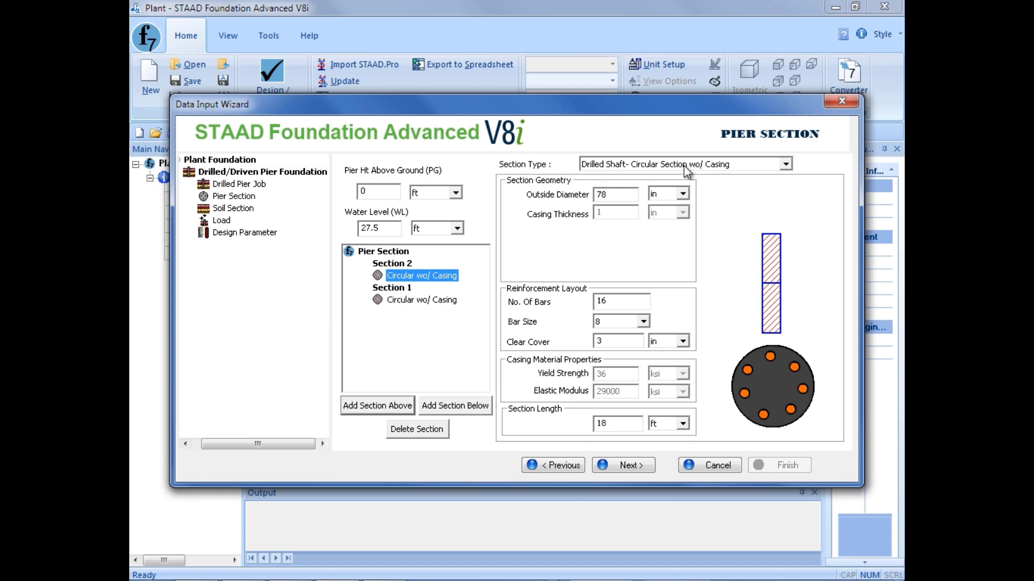
double_click(616, 195)
text(60)
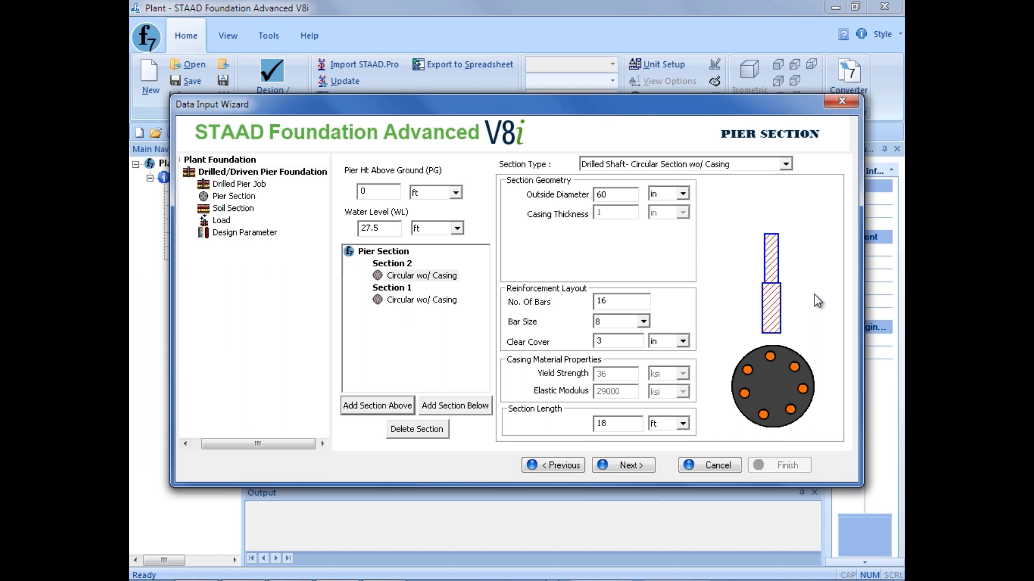
double_click(603, 300)
text(12)
click(616, 423)
key(BackSpace)
text(4)
click(618, 303)
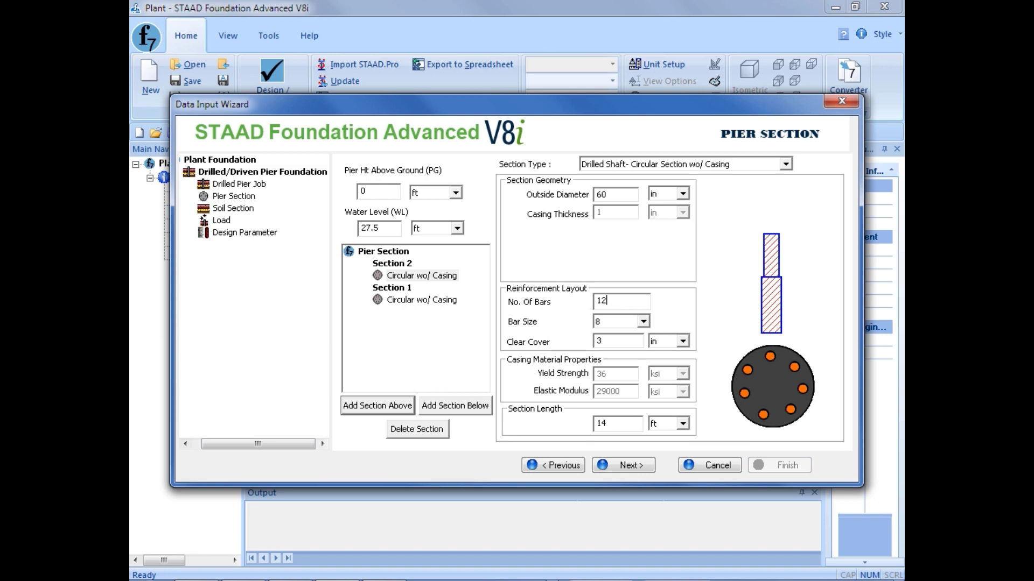
click(560, 139)
- Continue to the soil section inputs and set the Soft Clay (API) layer's depth to 12 ft
click(629, 466)
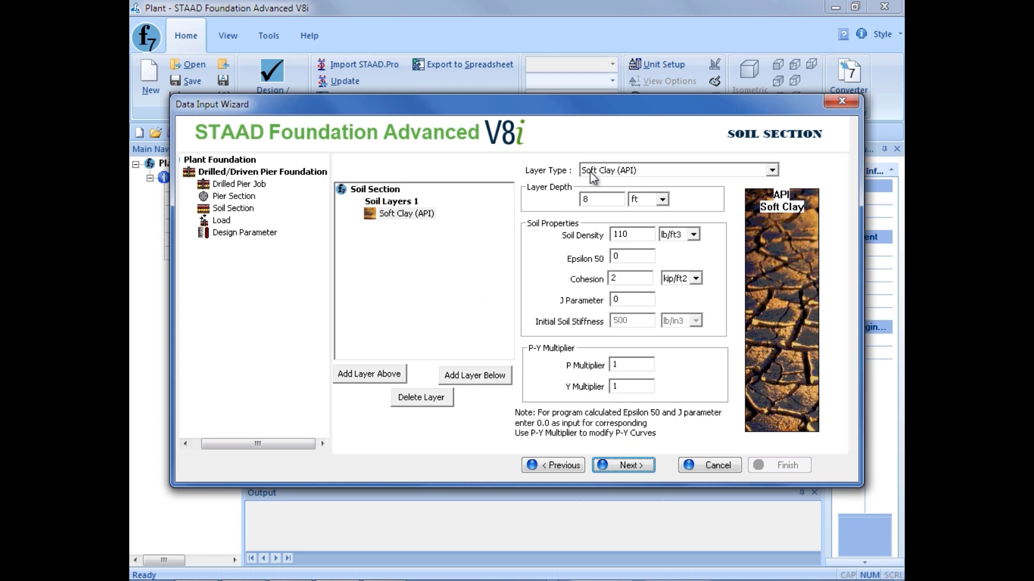
double_click(599, 200)
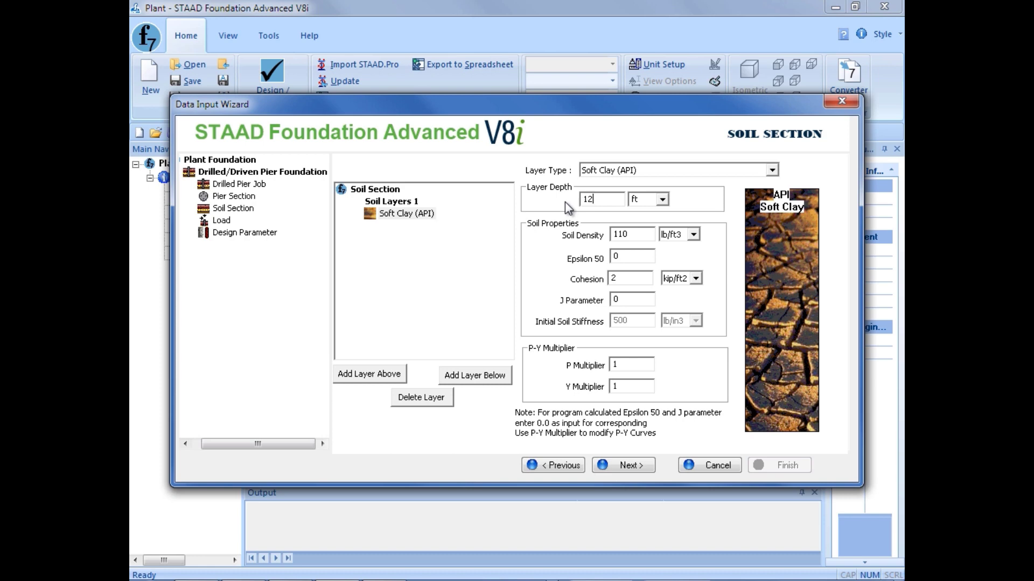
click(642, 236)
click(632, 261)
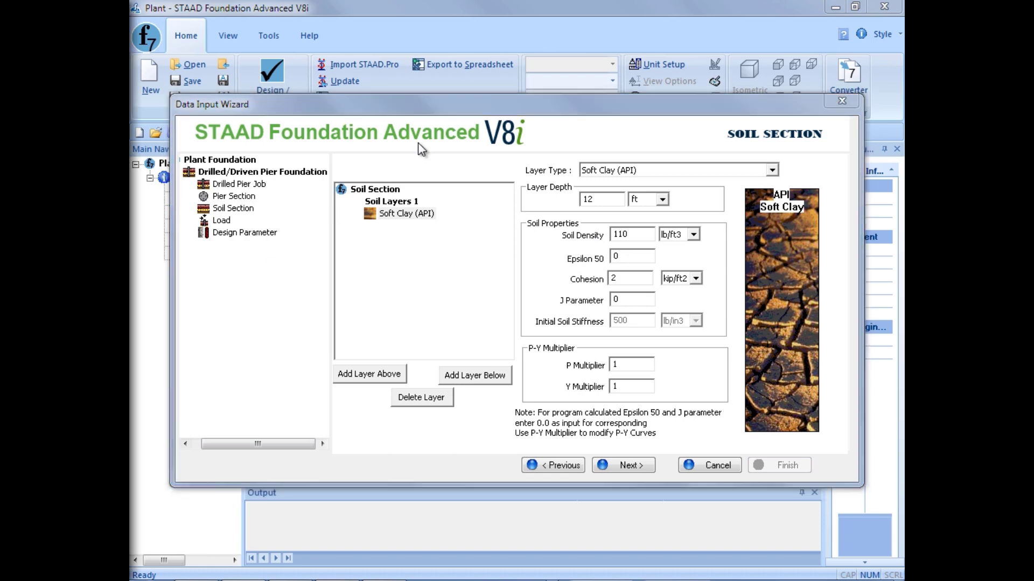
- Add a soil layer below the soft clay, with layer type Sand (API) and a depth of 30 ft
click(451, 376)
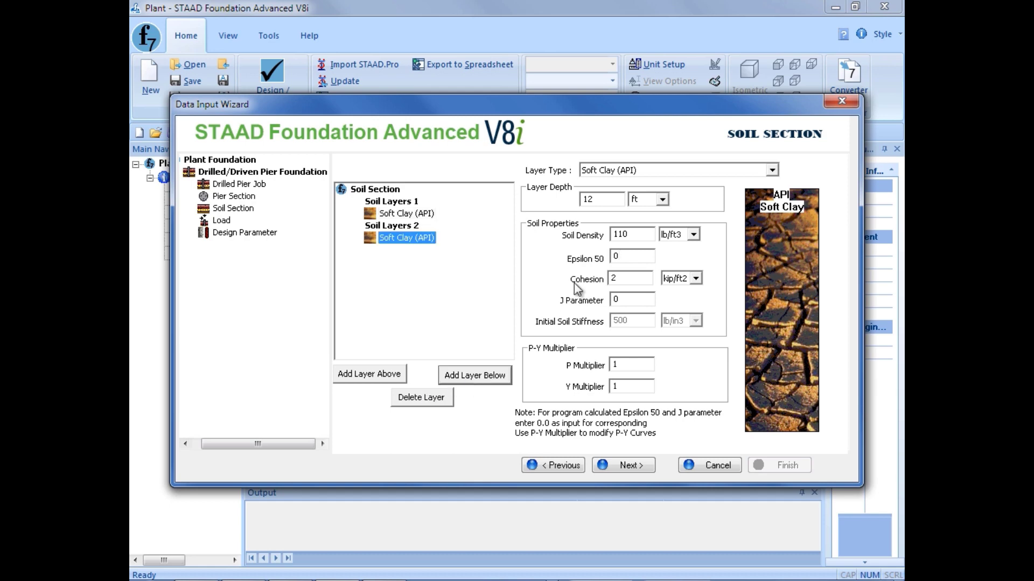
click(603, 171)
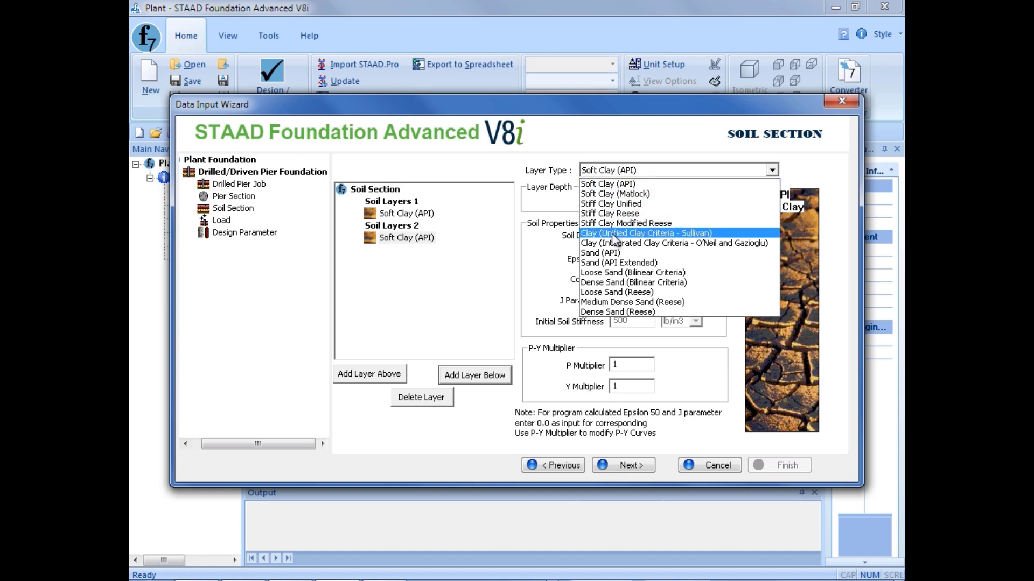
click(608, 253)
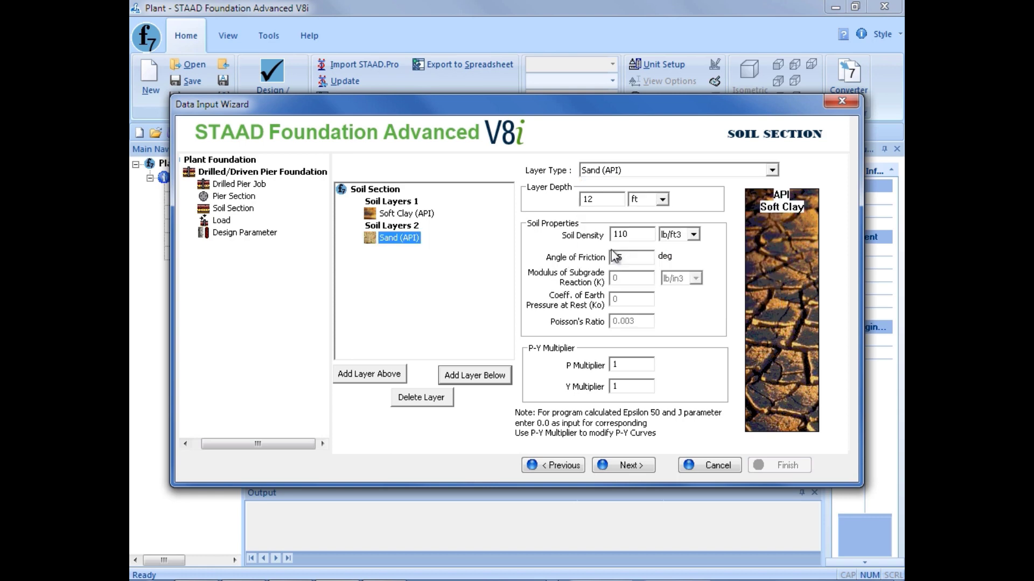
click(604, 202)
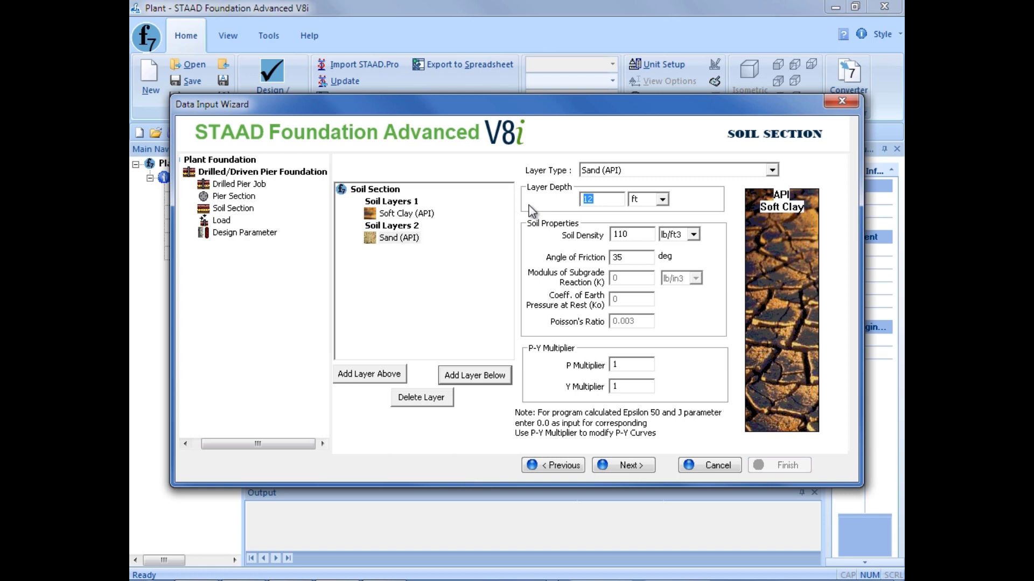
text(30)
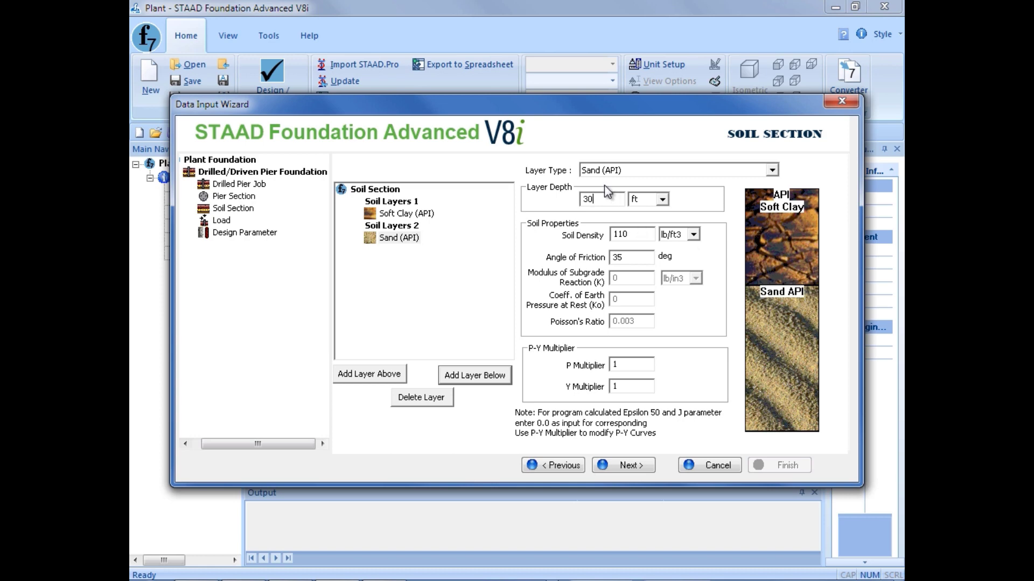
double_click(588, 199)
click(632, 253)
click(625, 257)
click(624, 365)
- Add a third soil layer below the sand, with layer type Medium Dense Sand (Reese) and a depth of 50 ft
click(474, 377)
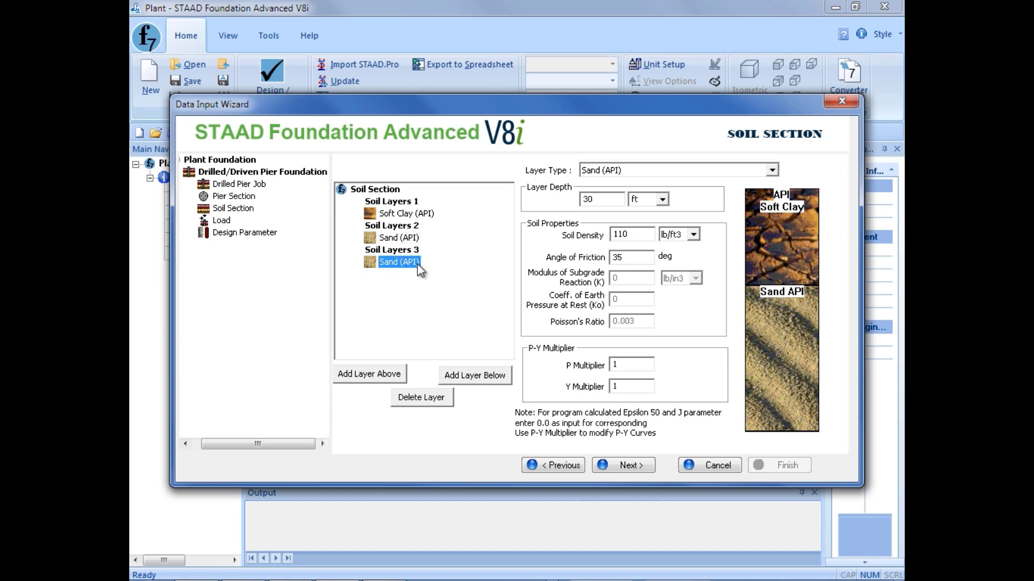
click(648, 172)
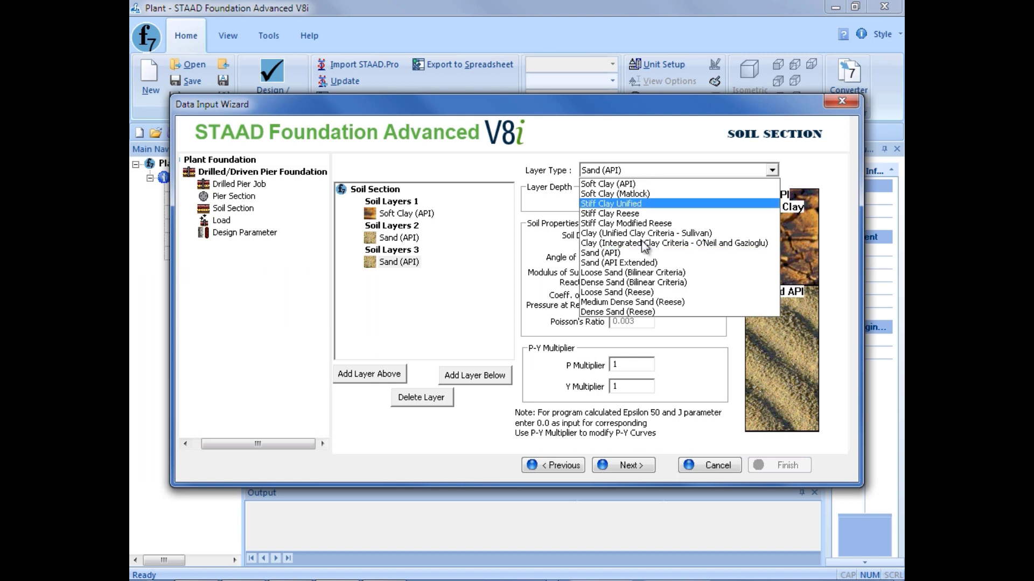
click(649, 302)
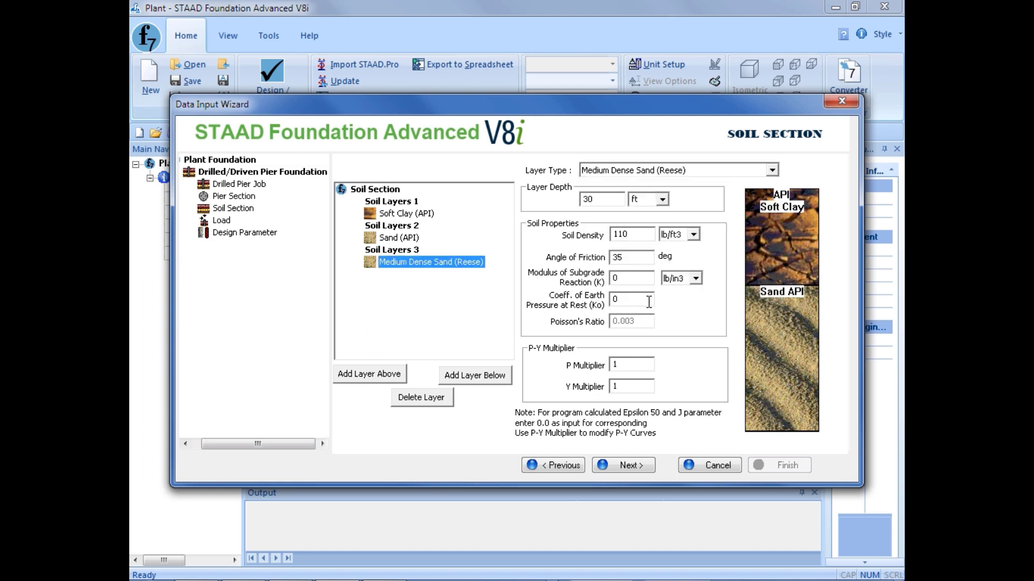
drag(601, 200, 545, 199)
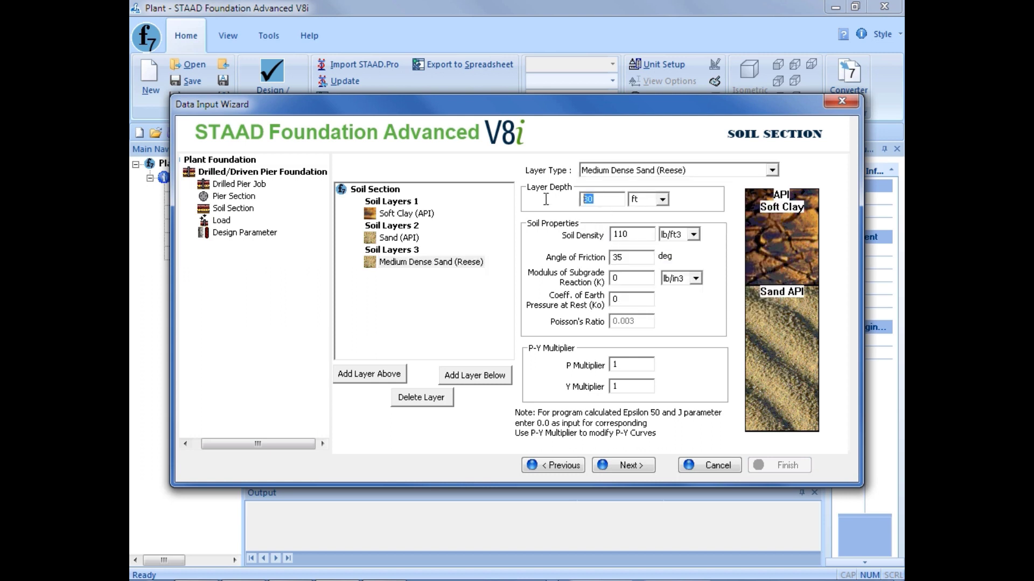
text(50)
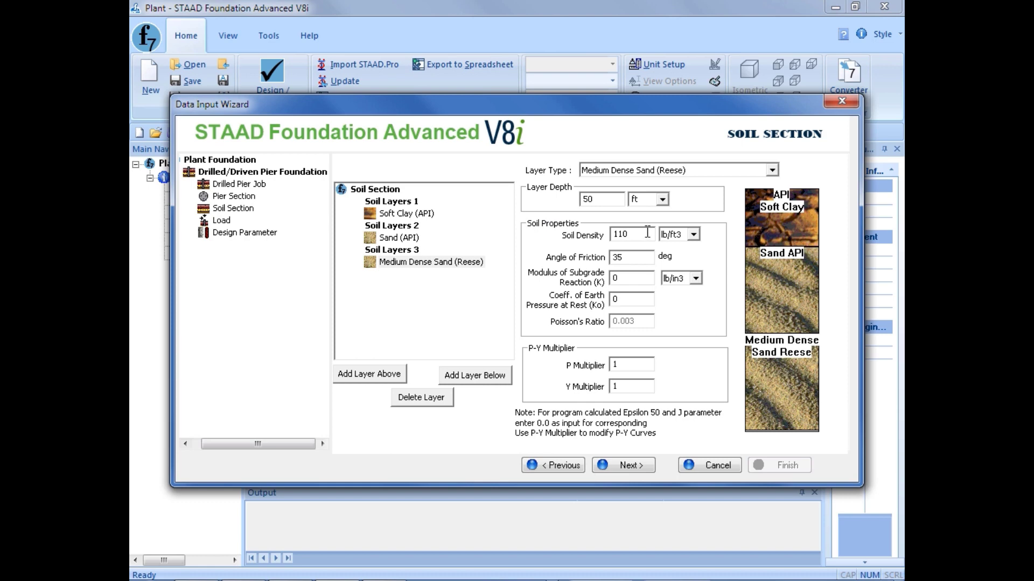
click(640, 258)
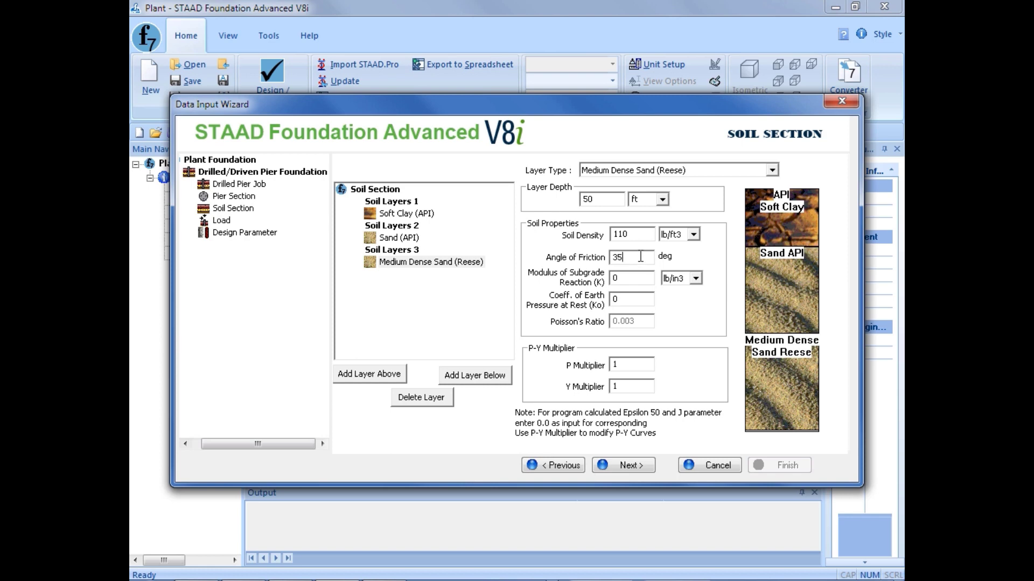
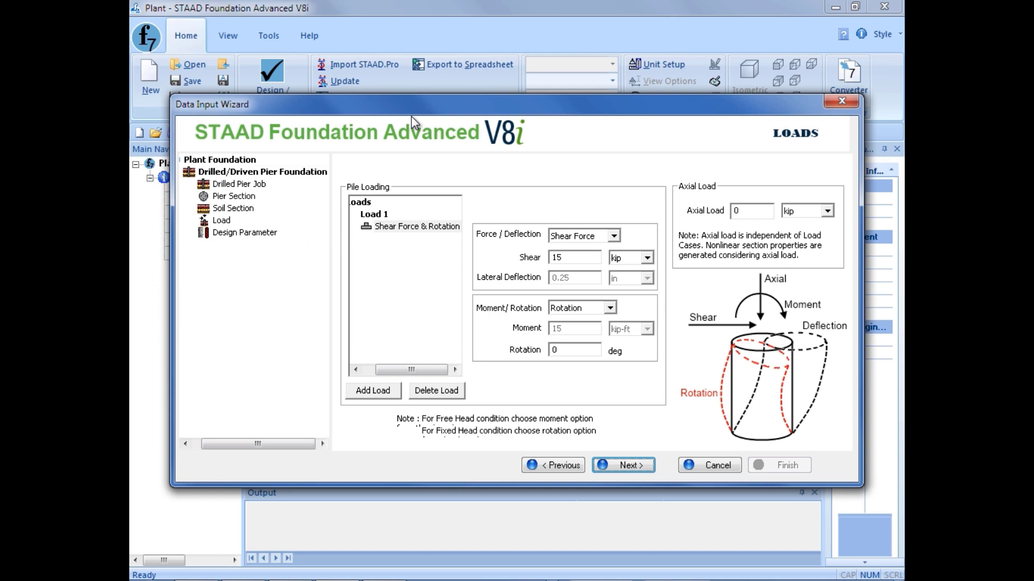
- Set the pier's axial load to 255.107 kip and define load 1 by moment instead of rotation
double_click(742, 211)
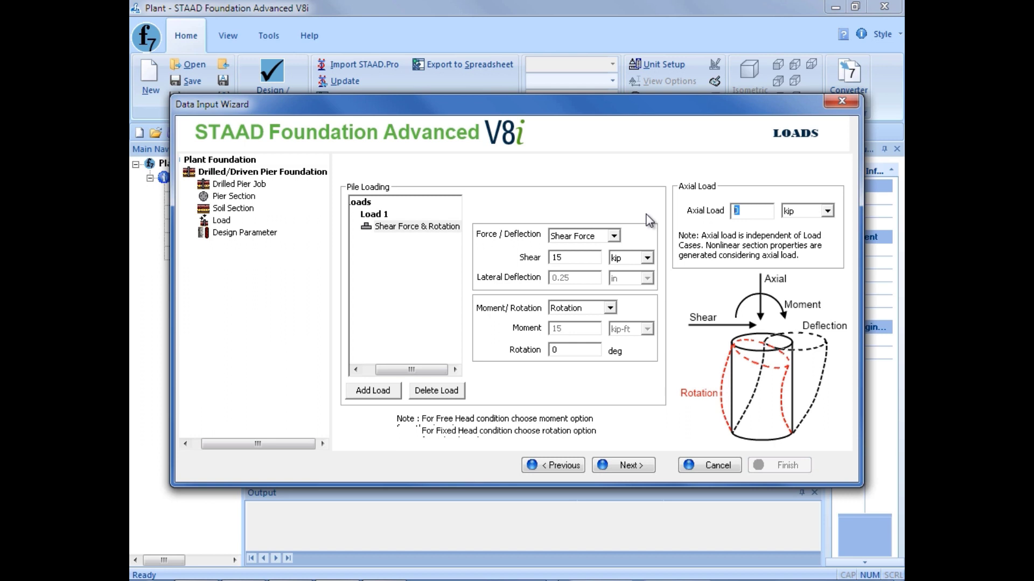
text(255.107)
click(598, 308)
click(571, 321)
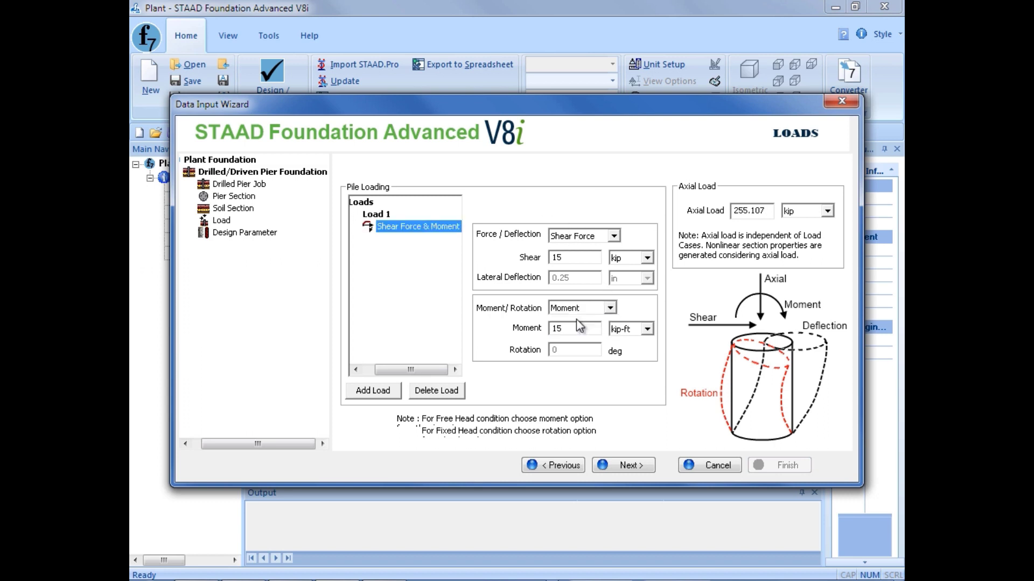
- Give load 1 a shear of 36 kip and a moment of 115.98 kip-ft
click(574, 261)
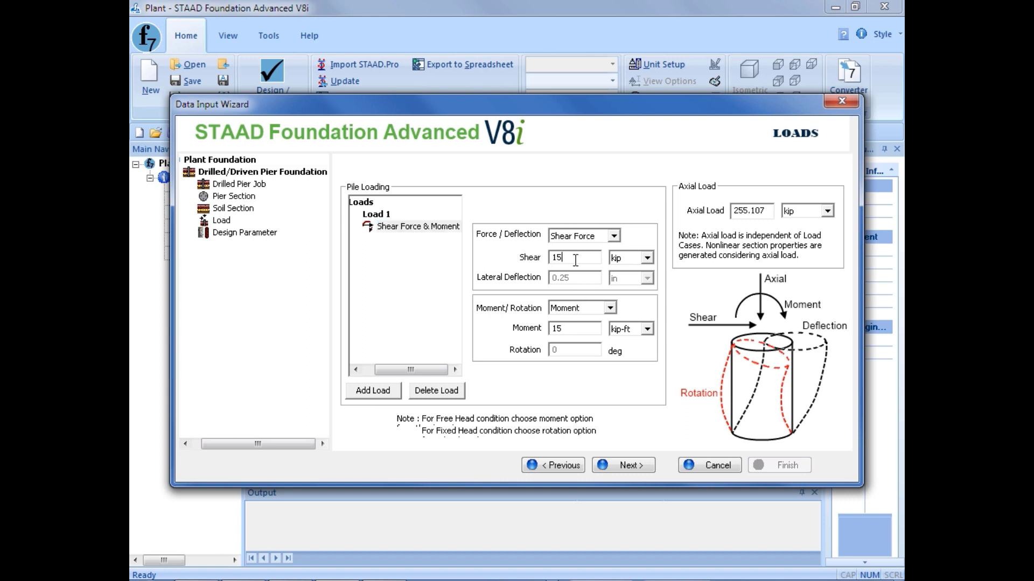
drag(576, 262, 512, 261)
text(36)
drag(571, 329, 474, 335)
text(115.98)
- Add a second load defined by shear force and moment, with a shear of 26.747 kip and a moment of 168 kip-ft
click(380, 392)
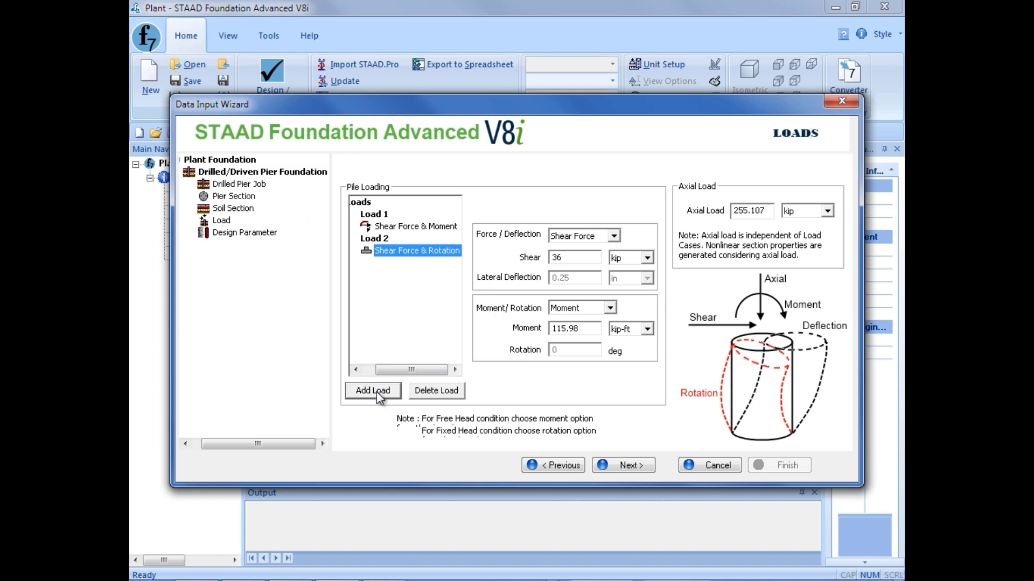
click(565, 309)
click(568, 316)
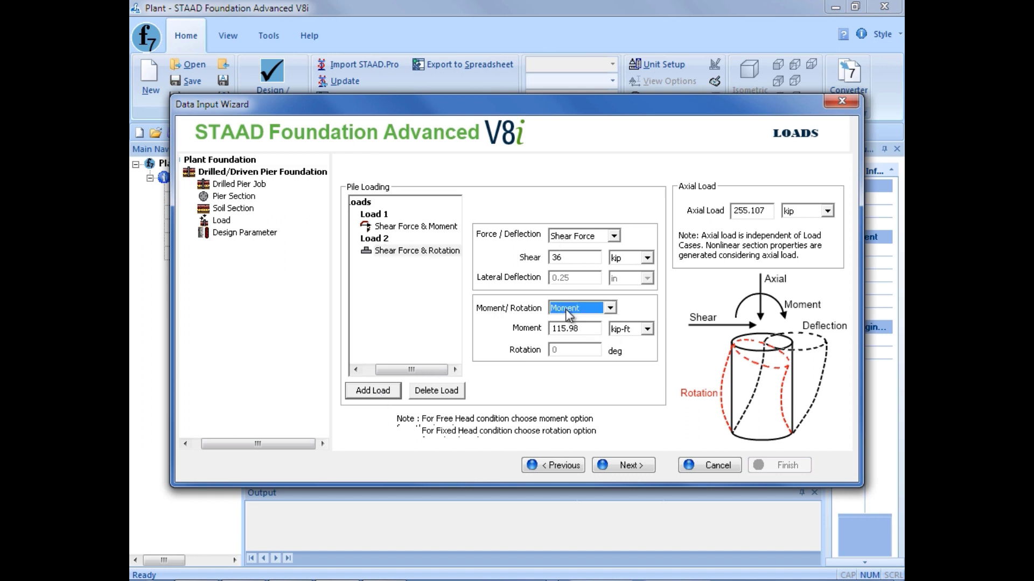
click(561, 258)
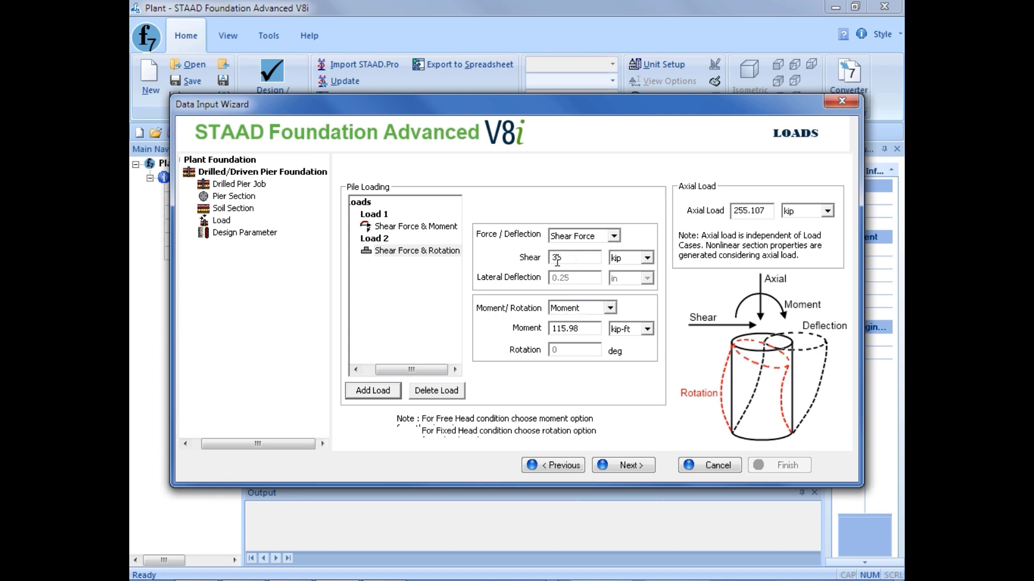
double_click(557, 258)
text(25)
key(BackSpace)
text(6.747)
key(Tab)
key(Tab)
key(Tab)
text(168)
click(564, 257)
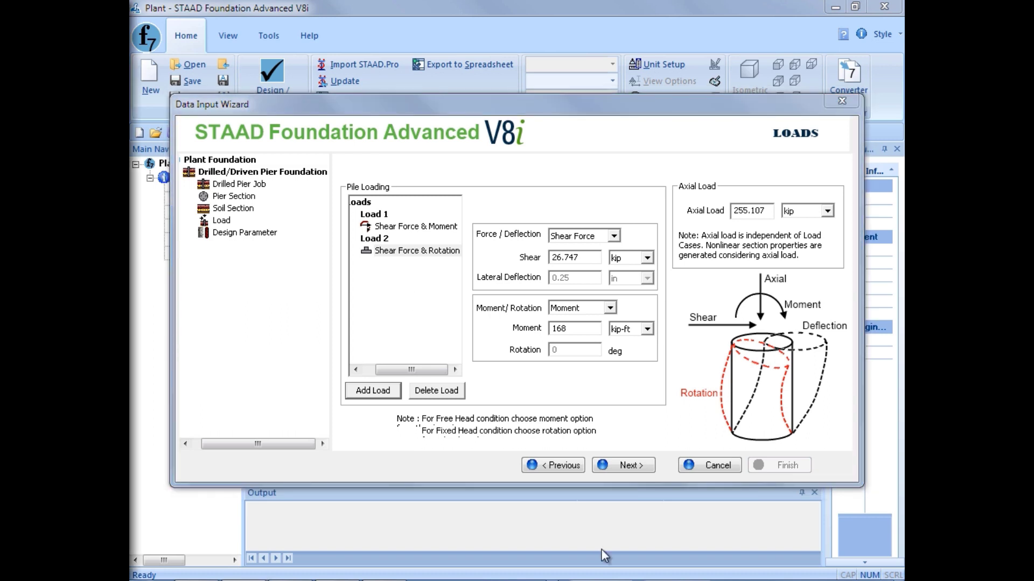
- Continue to the design parameters and set the ground slope angle to 5 degrees
click(621, 464)
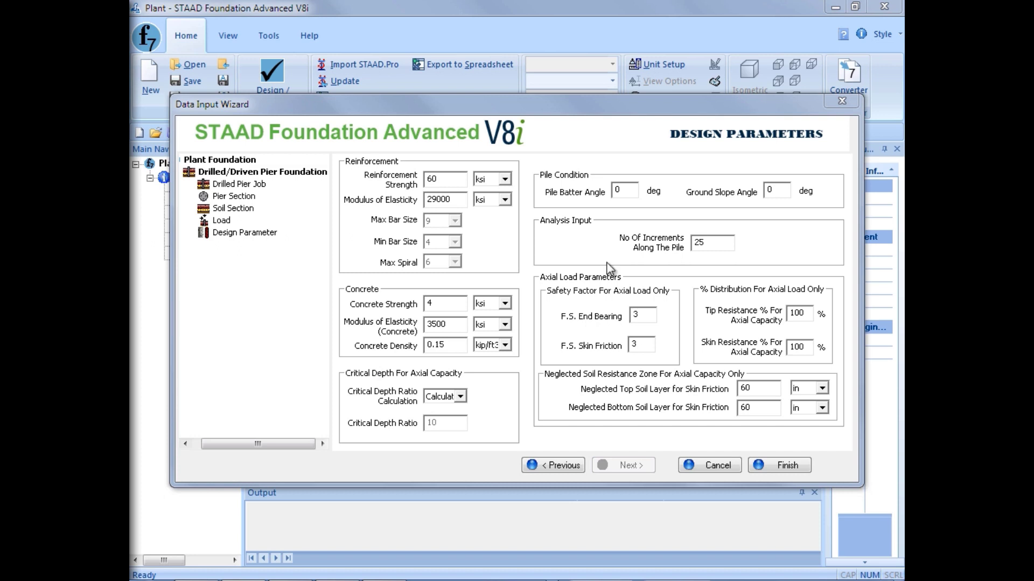
click(614, 150)
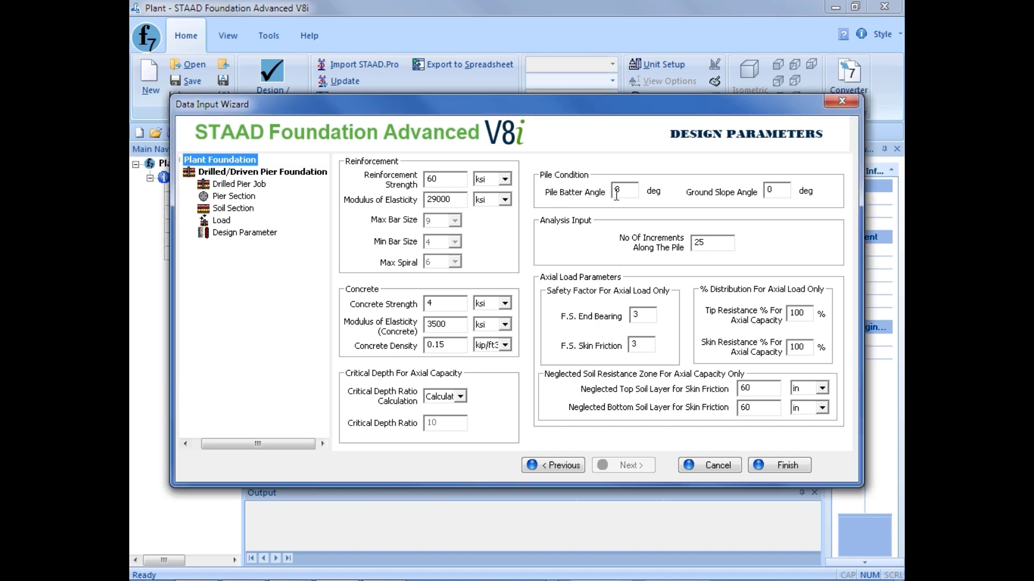
click(776, 190)
key(BackSpace)
text(5)
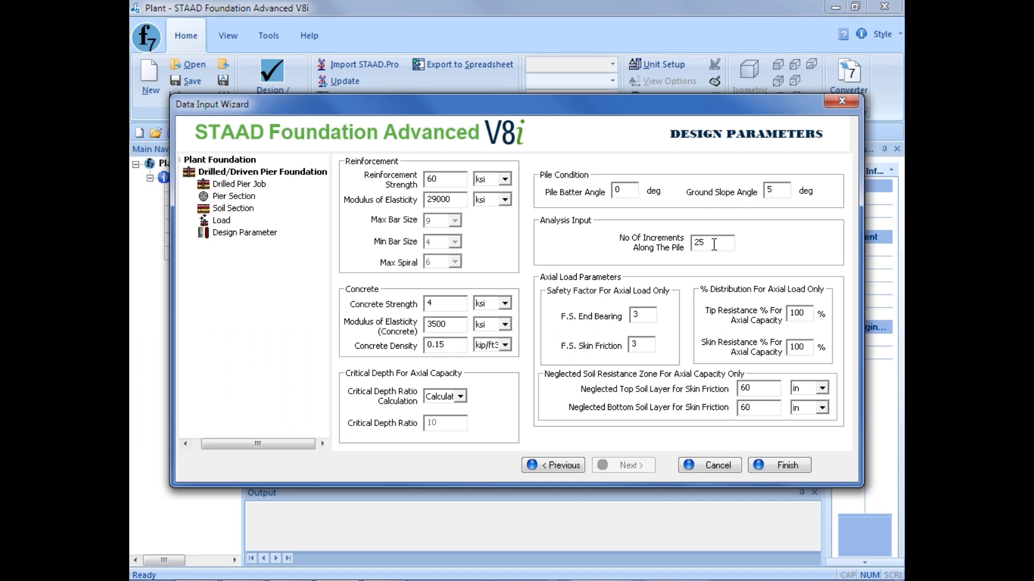
- Set the number of increments along the pile to 12 and the end bearing and skin friction safety factors to 2
drag(712, 242, 657, 247)
text(12)
key(Tab)
text(2)
key(Tab)
text(2)
- Set the neglected top and bottom soil layers for skin friction to 24 in and 36 in, then finish the job setup and save the project
double_click(759, 392)
text(24)
double_click(759, 408)
text(36)
click(766, 463)
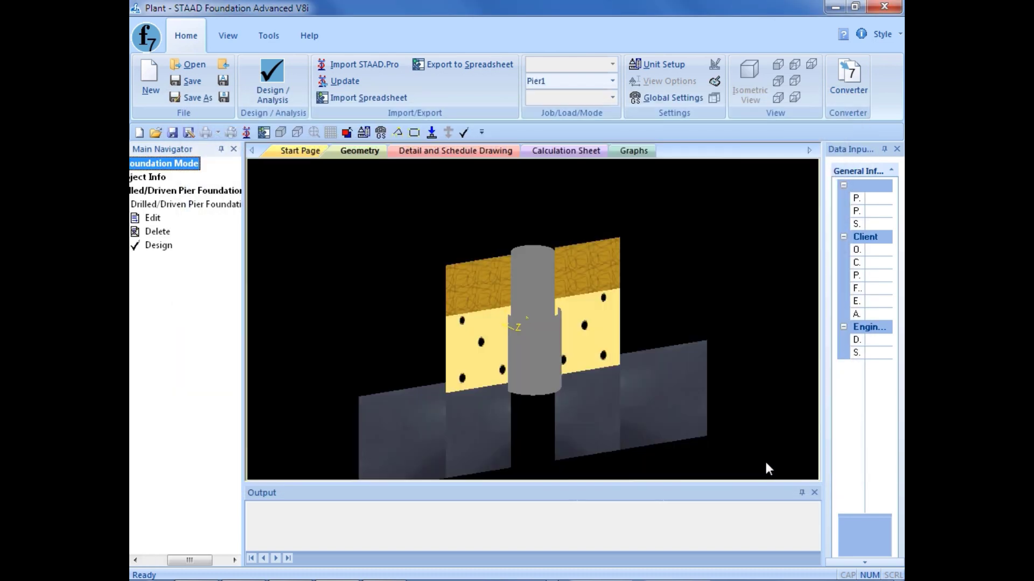
click(183, 82)
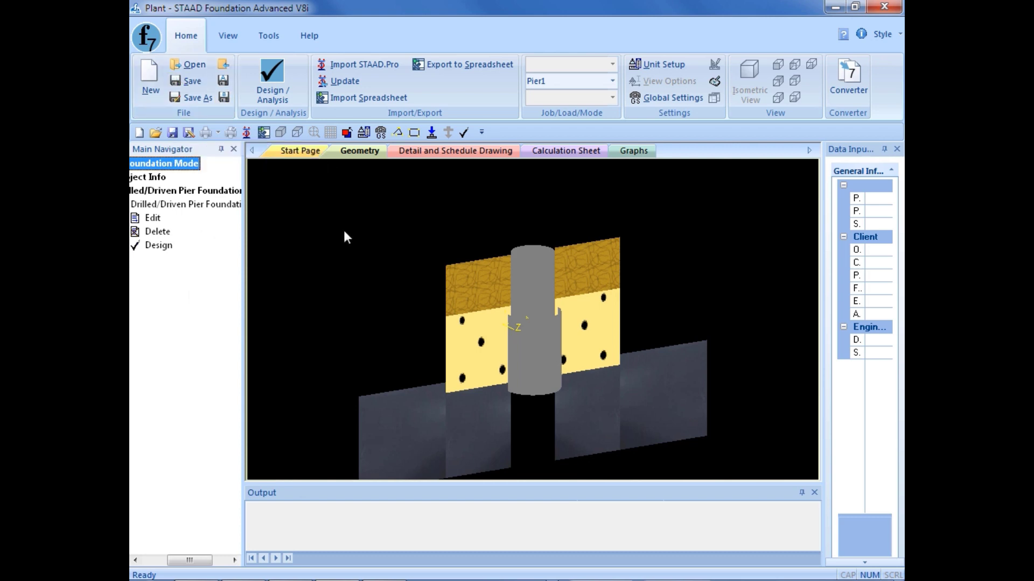